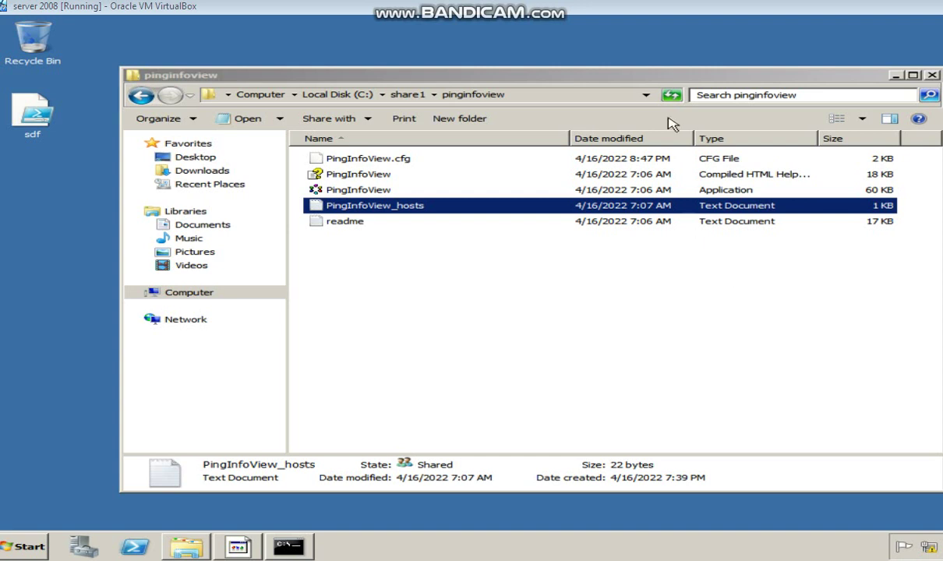
Step: Launch the PingInfoView application as administrator
click(458, 309)
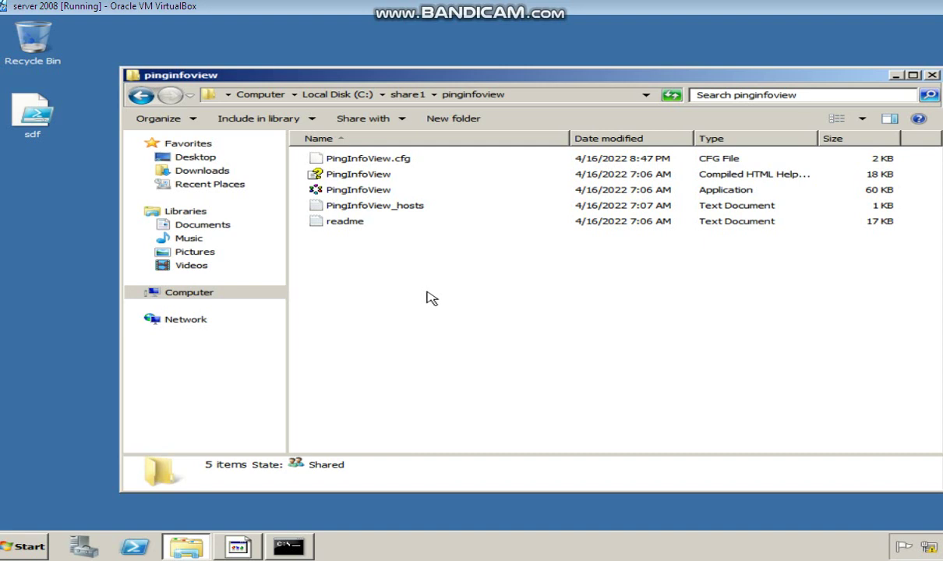
click(346, 193)
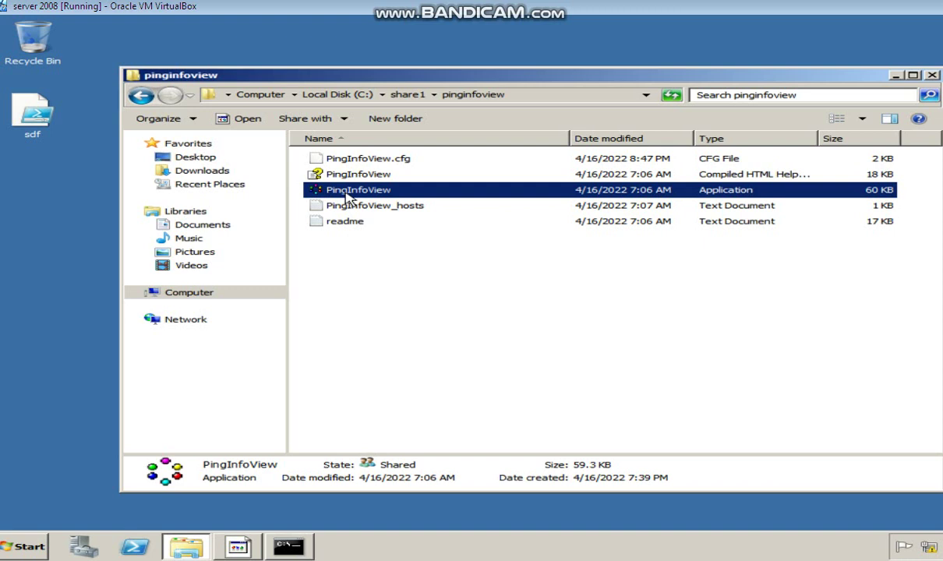
right_click(345, 198)
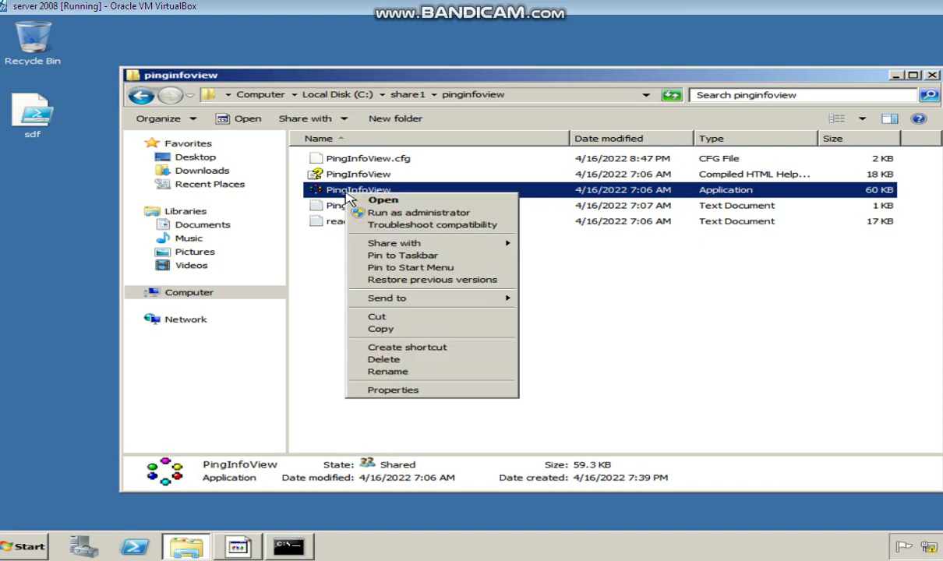
click(409, 200)
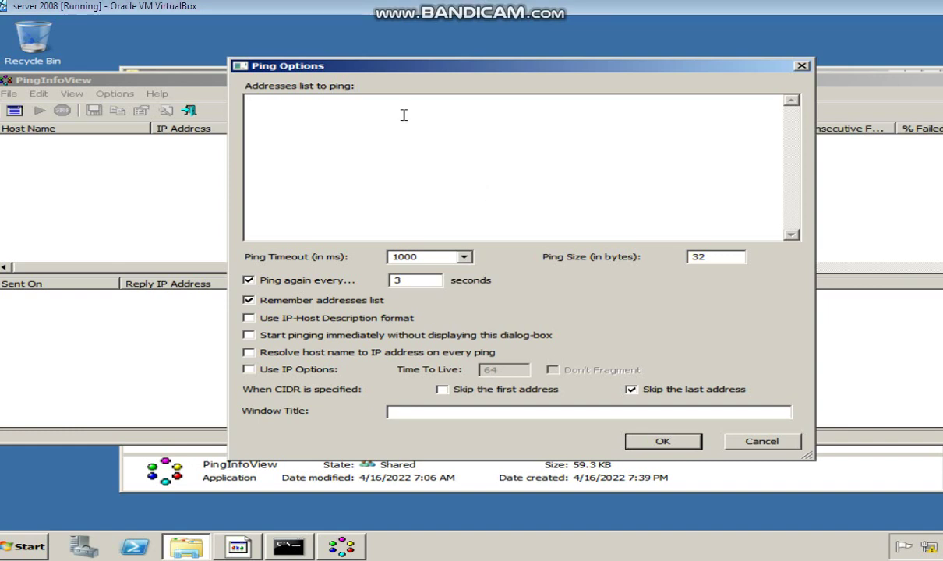
Step: Start pinging client1 and client2 every 3 seconds and reposition the PingInfoView window
text(client1)
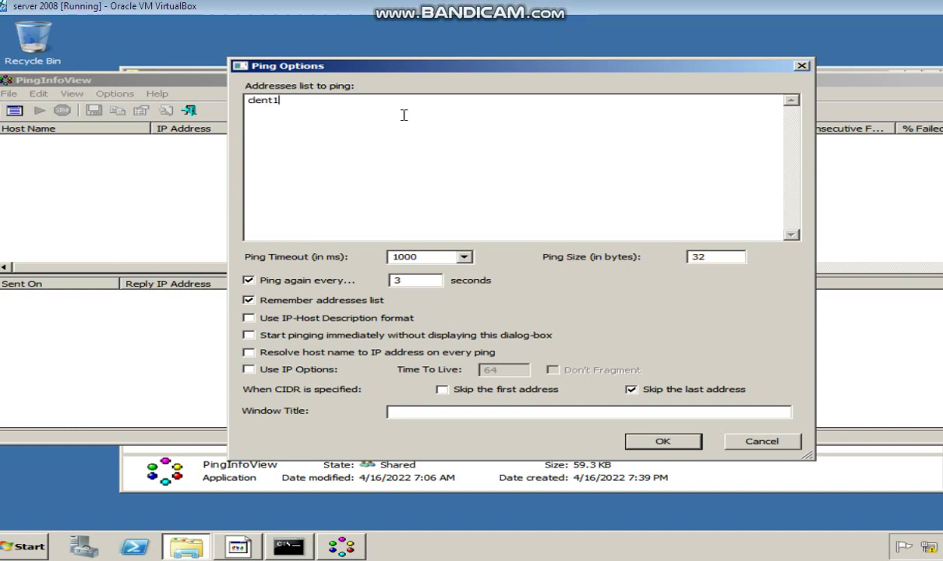
key(BackSpace)
key(BackSpace)
key(BackSpace)
key(BackSpace)
text(ent)
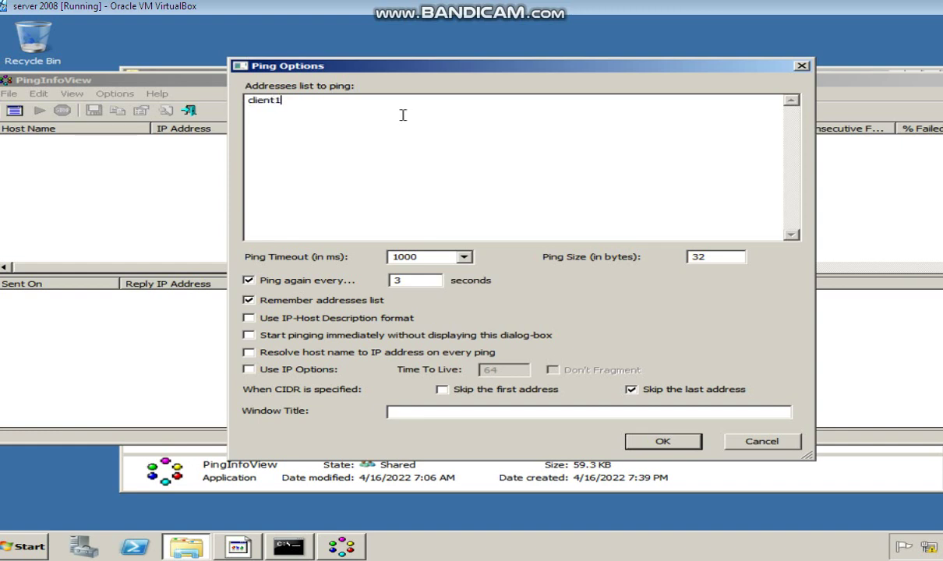
key(Return)
text(client2)
click(419, 284)
click(667, 441)
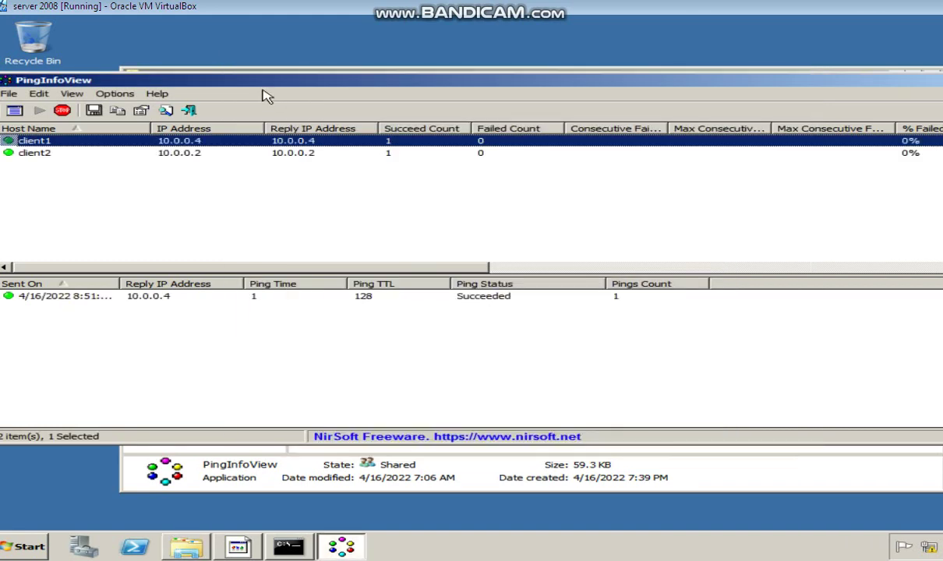
drag(249, 83, 273, 63)
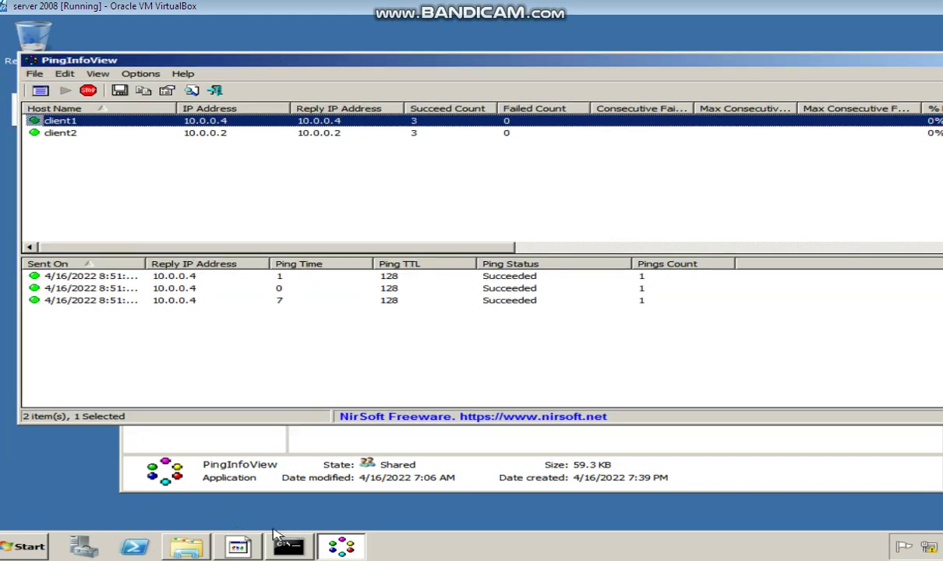
Step: Clear the console, run shutdown -i, and bring up the dialog's box for computer names
click(295, 550)
text(cls)
key(Return)
text(shut)
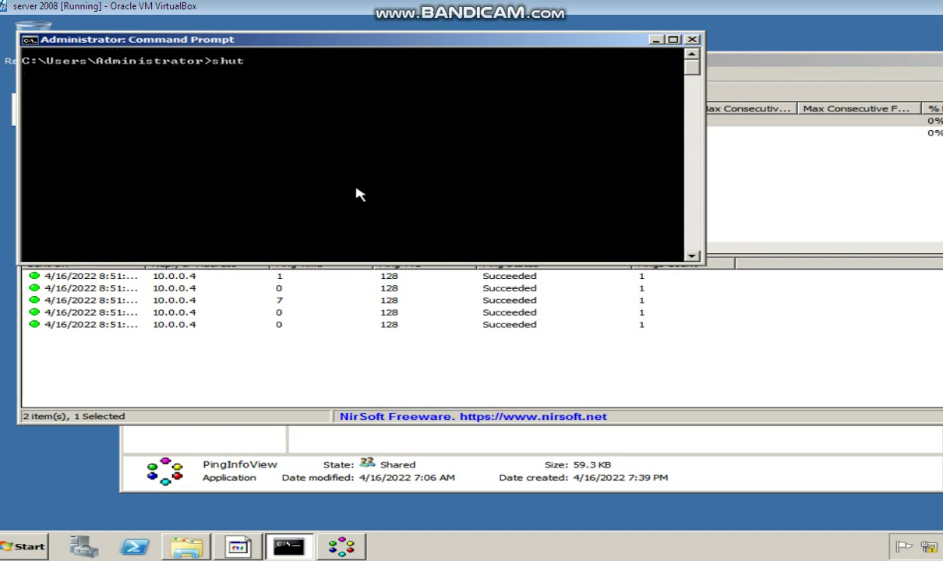
text(down)
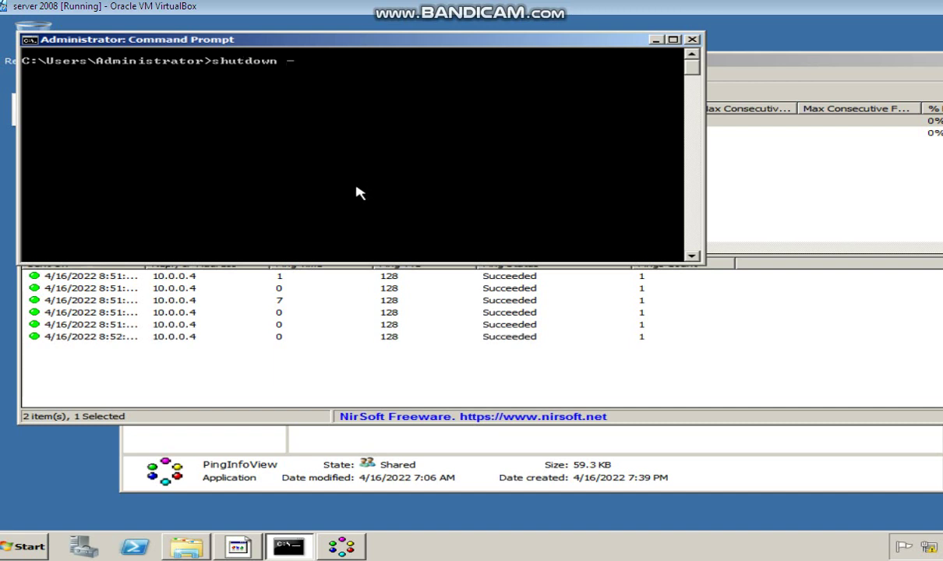
text( -i)
key(Return)
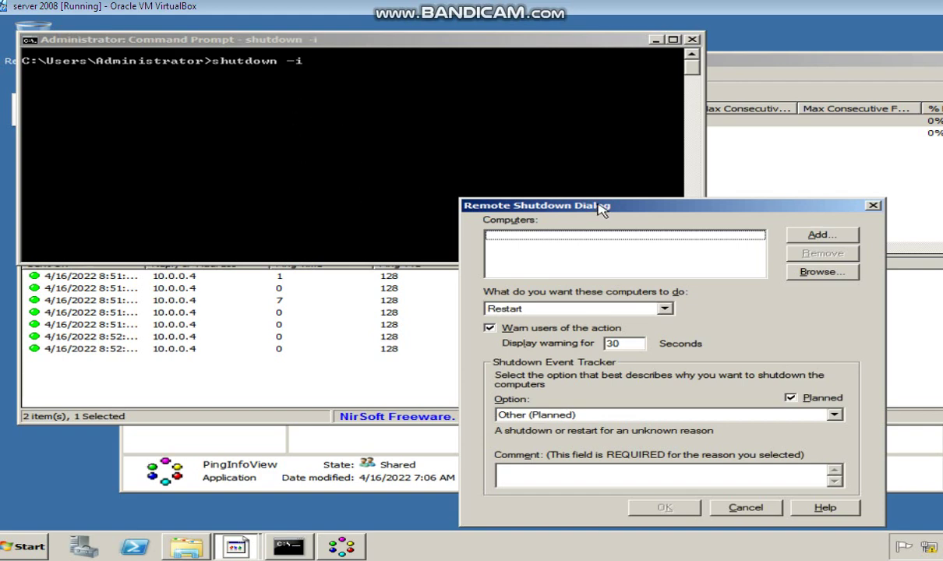
drag(599, 212, 462, 115)
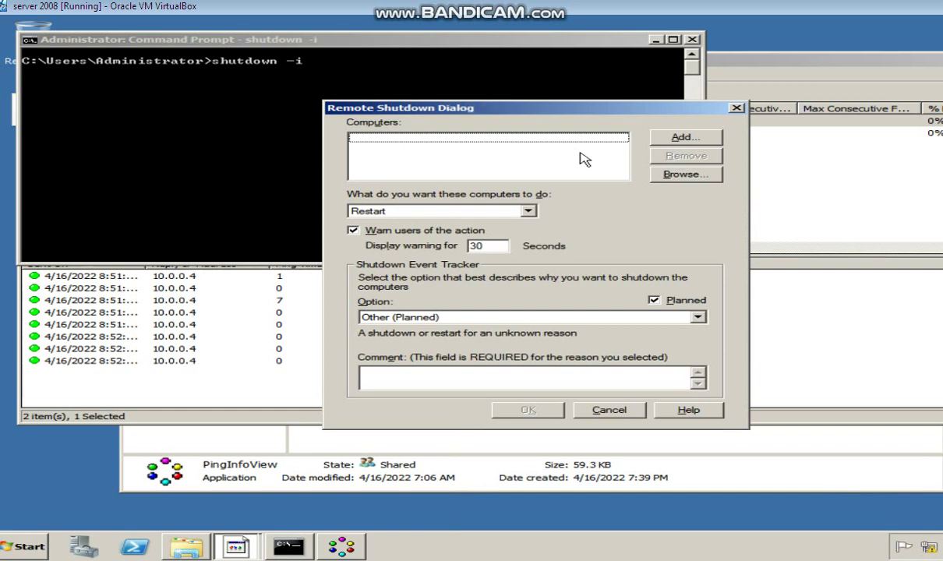
click(686, 144)
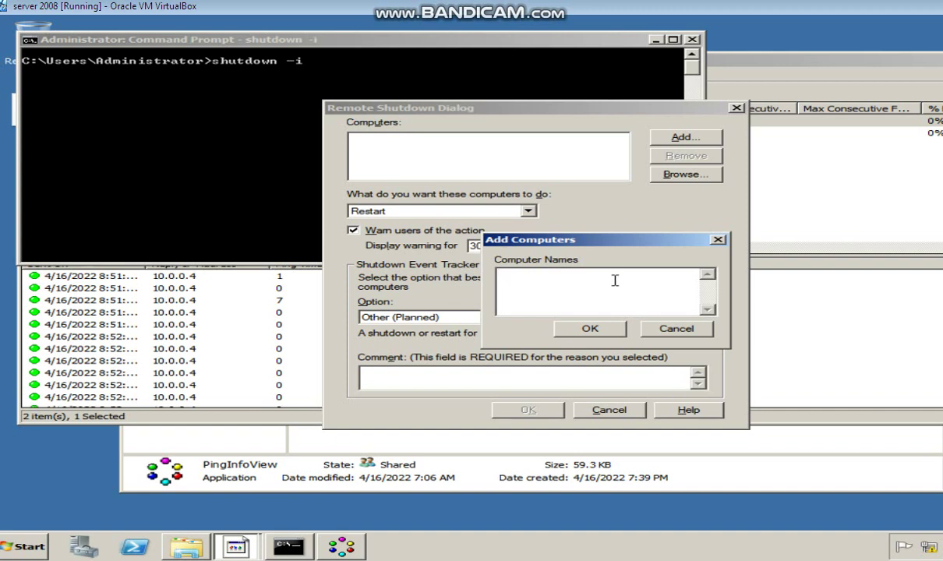
Step: Add client1 and clien2 to the Remote Shutdown Dialog's computers list
text(cliec)
key(BackSpace)
text(nt1)
key(Return)
text(cl)
key(BackSpace)
text(clien2)
click(590, 328)
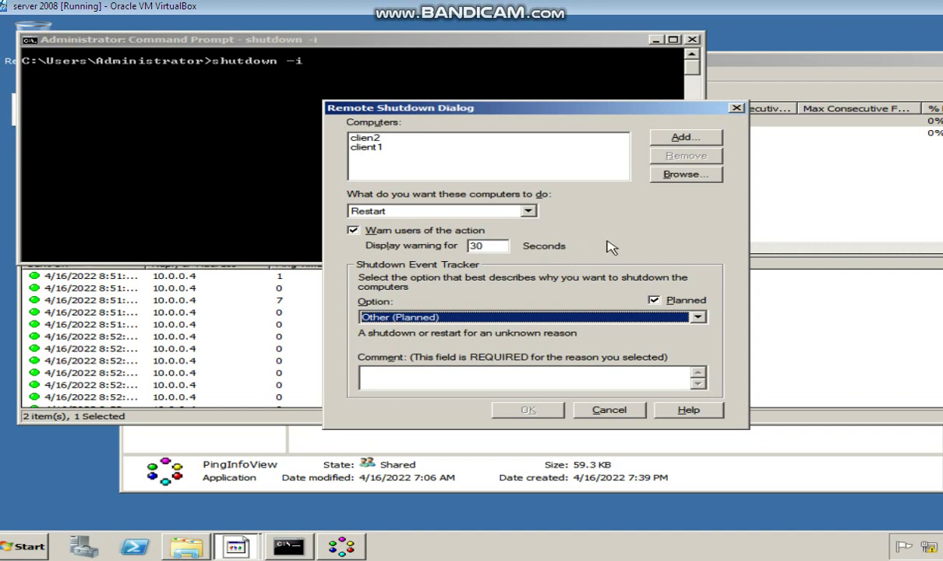
Step: Submit the restart with a 3-second warning, Other (Planned) reason and comment 'planned reboot'
click(435, 160)
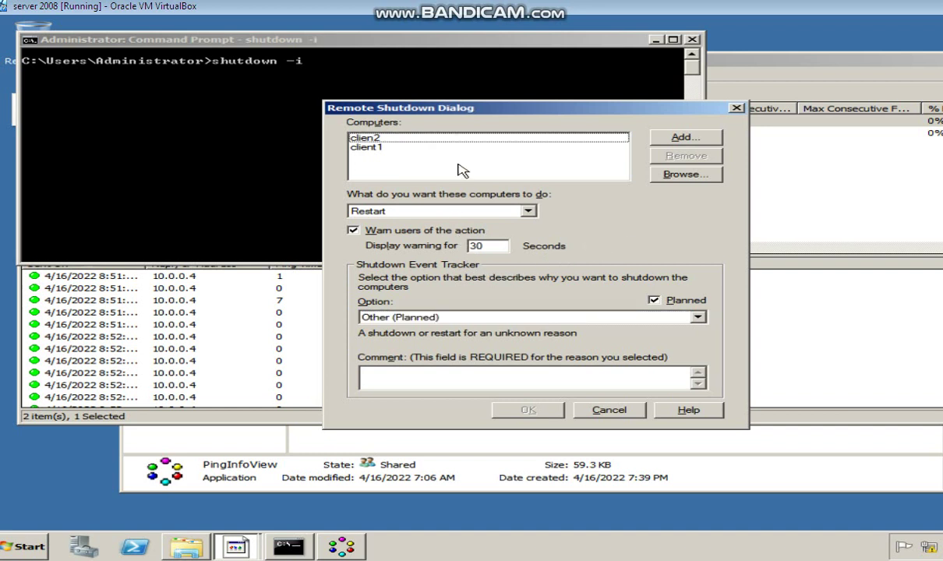
click(491, 247)
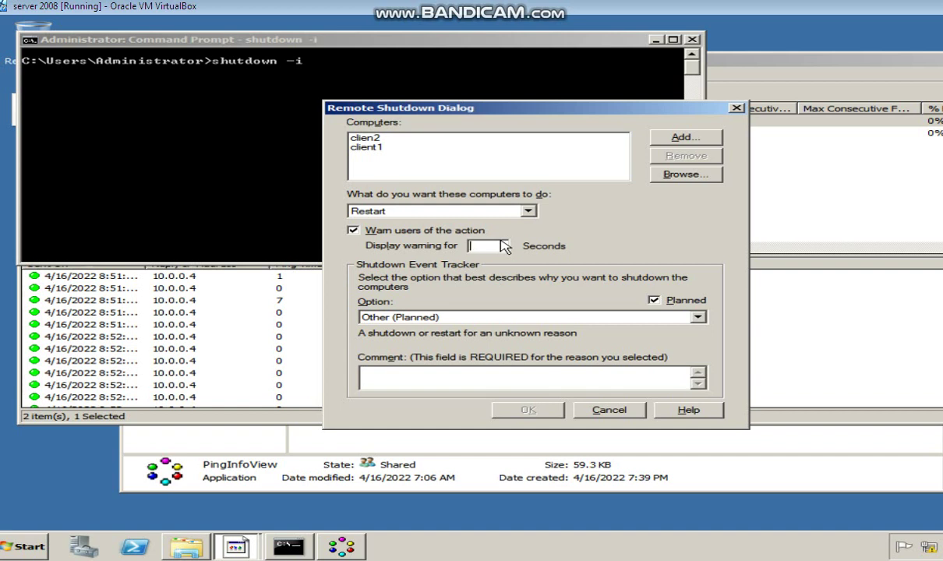
text(3)
click(411, 318)
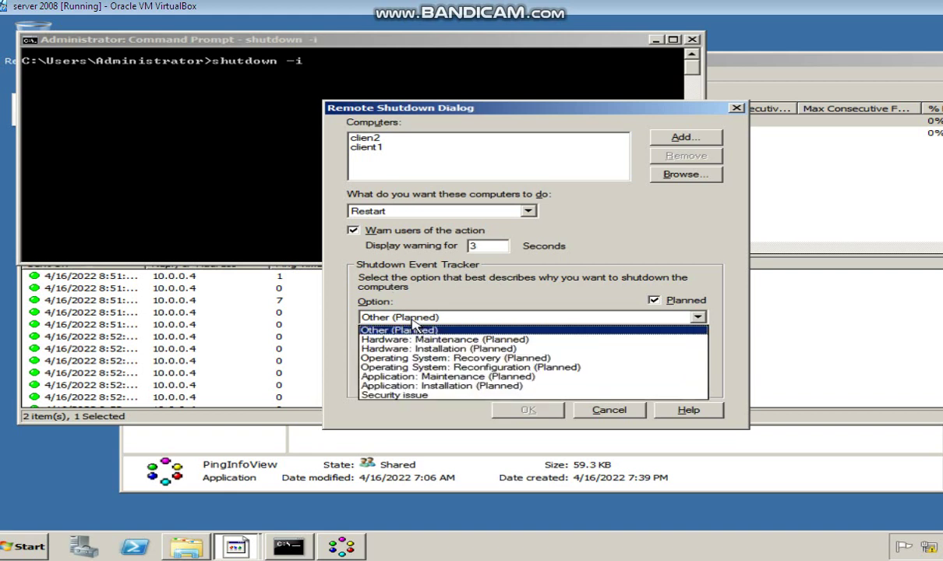
click(413, 330)
click(437, 382)
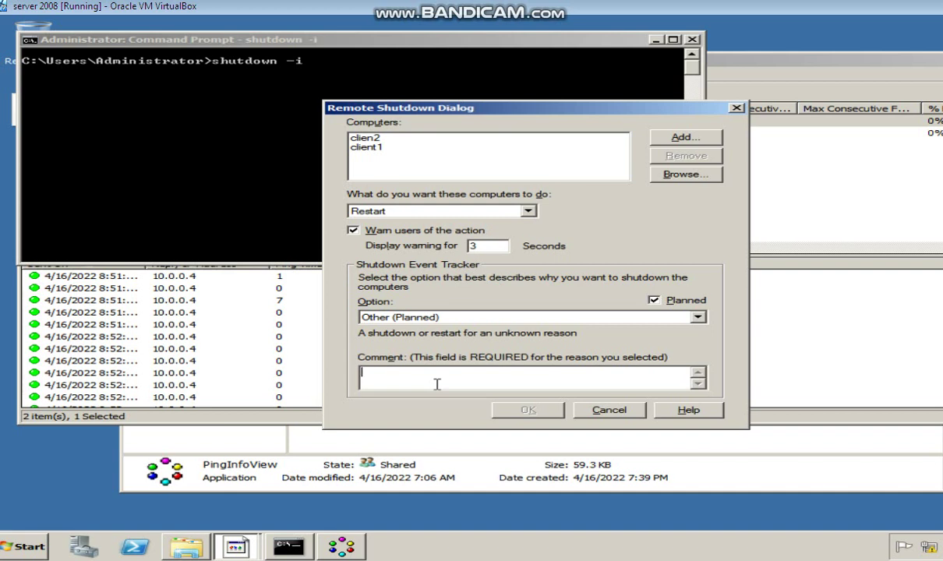
text(planned )
text(reboot)
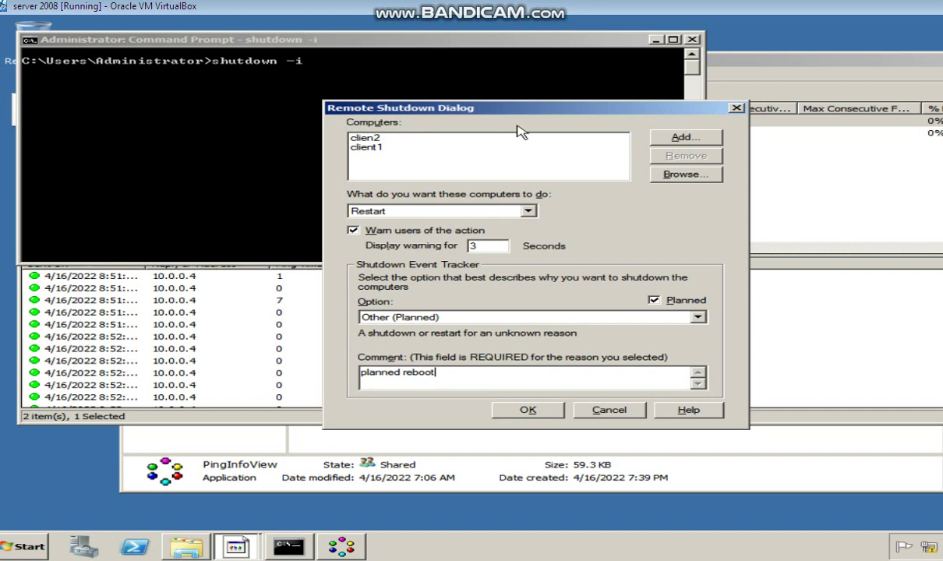
click(537, 415)
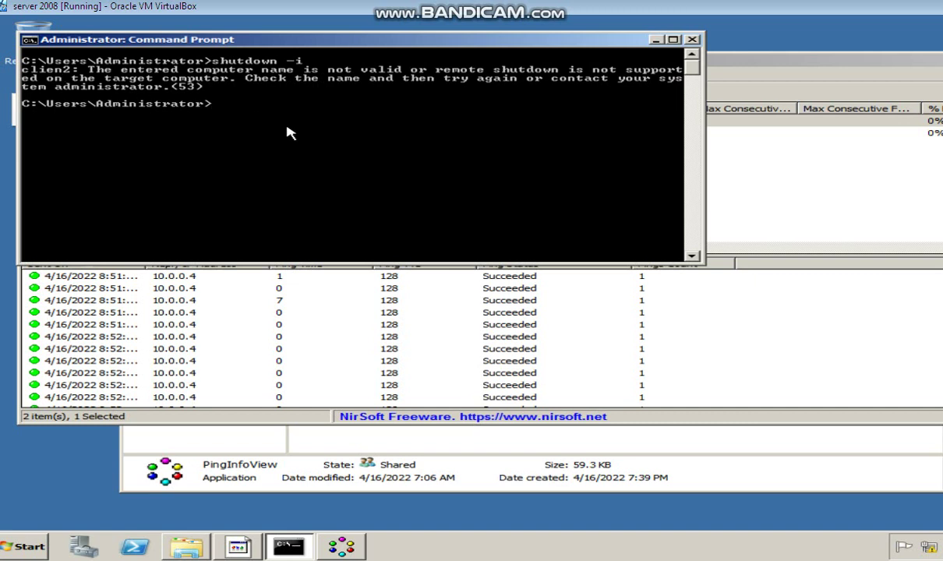
Step: Rerun shutdown -i and add client2 as the target computer
key(Up)
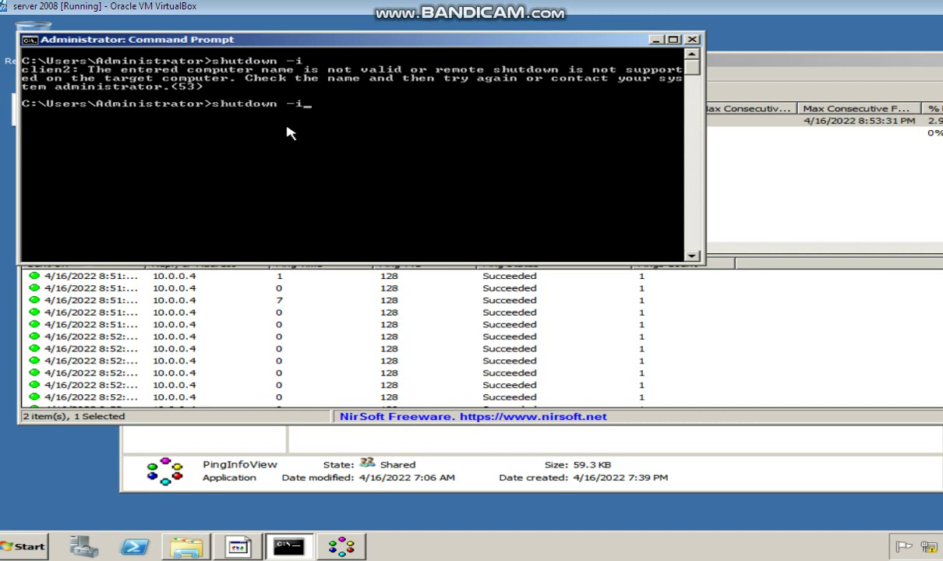
key(Return)
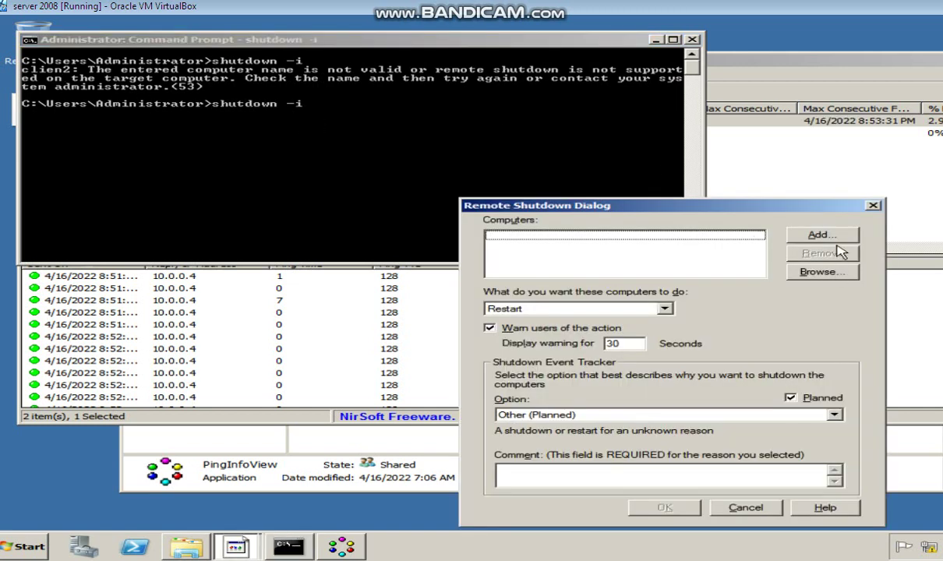
click(837, 237)
text(client2)
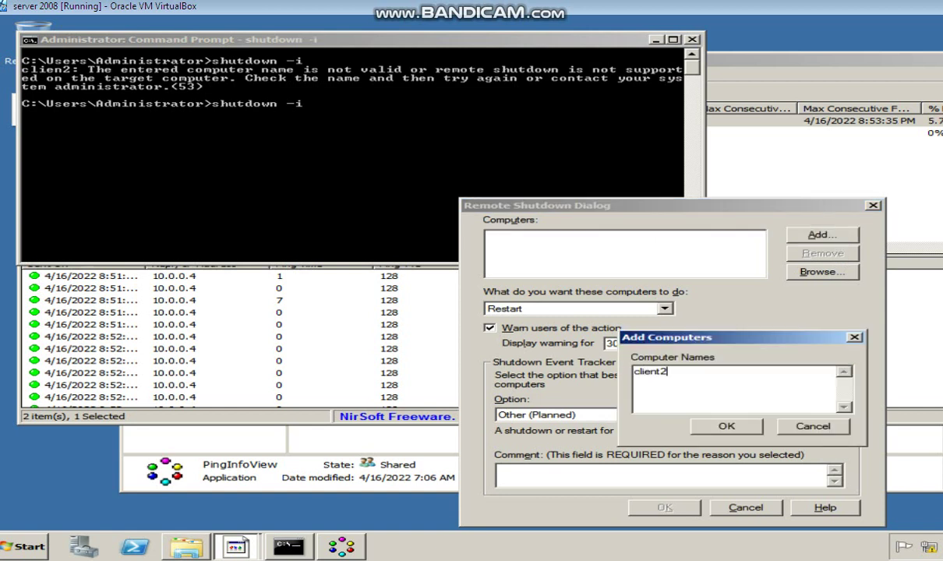
click(721, 425)
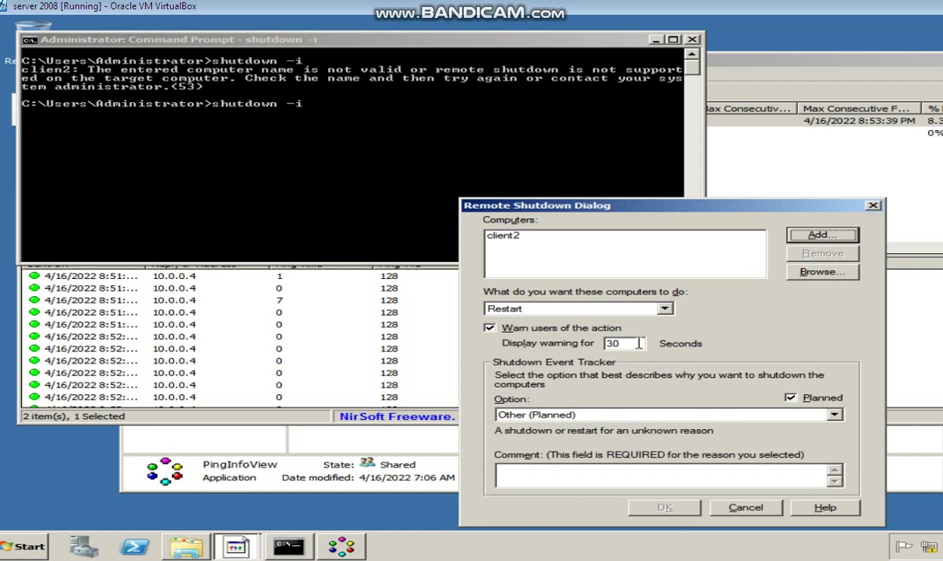
Step: Send client2's restart with a 3-second warning and comment 'planned reboot', then show PingInfoView
click(638, 343)
key(BackSpace)
click(634, 479)
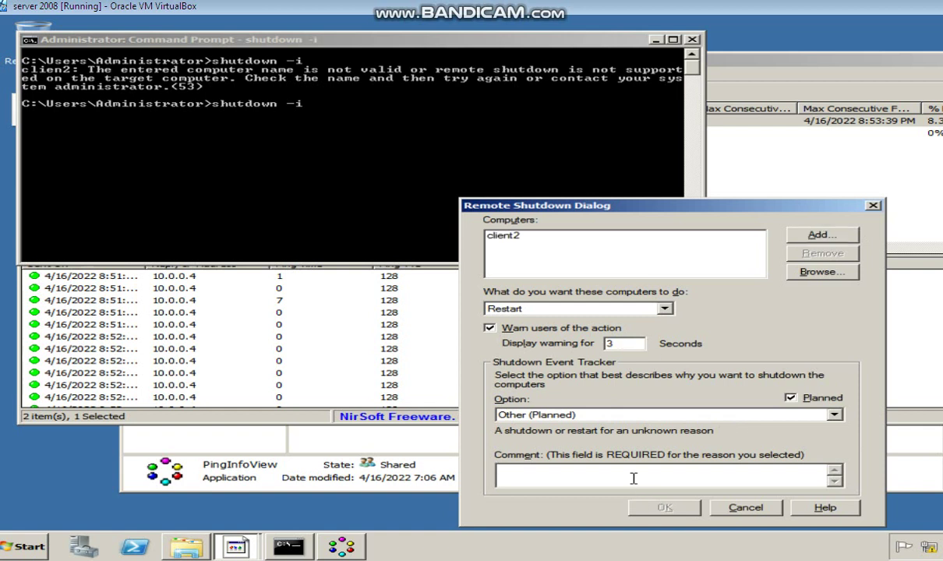
text(planned reboot)
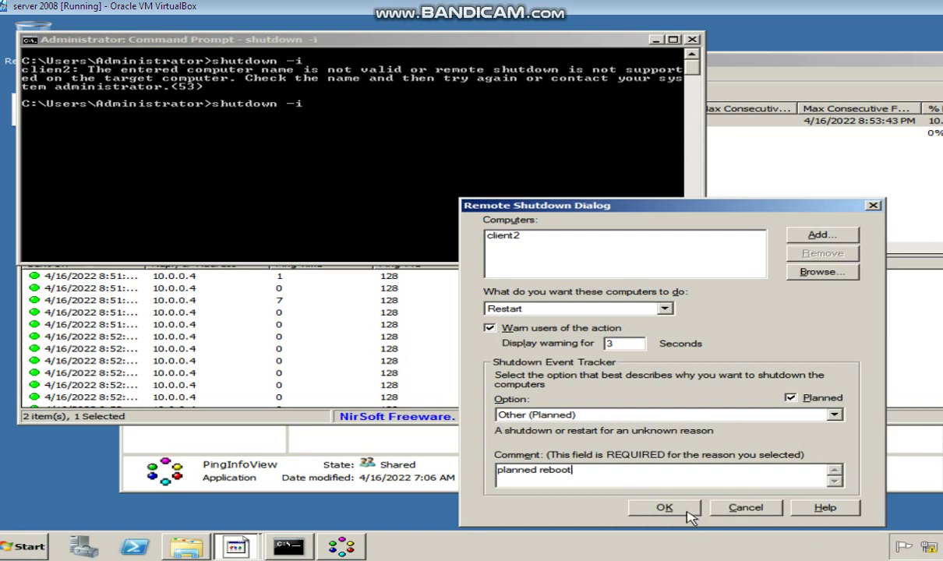
click(664, 508)
drag(379, 36, 636, 54)
click(156, 162)
Step: Watch the client1 and client2 rows until client2 logs 7 failures and replies again from 10.0.0.2
click(81, 127)
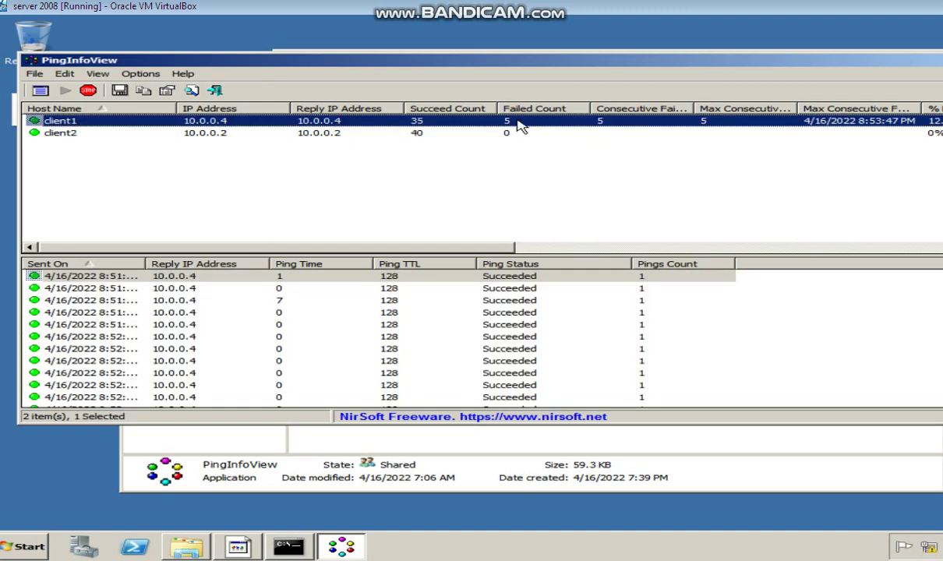
click(510, 134)
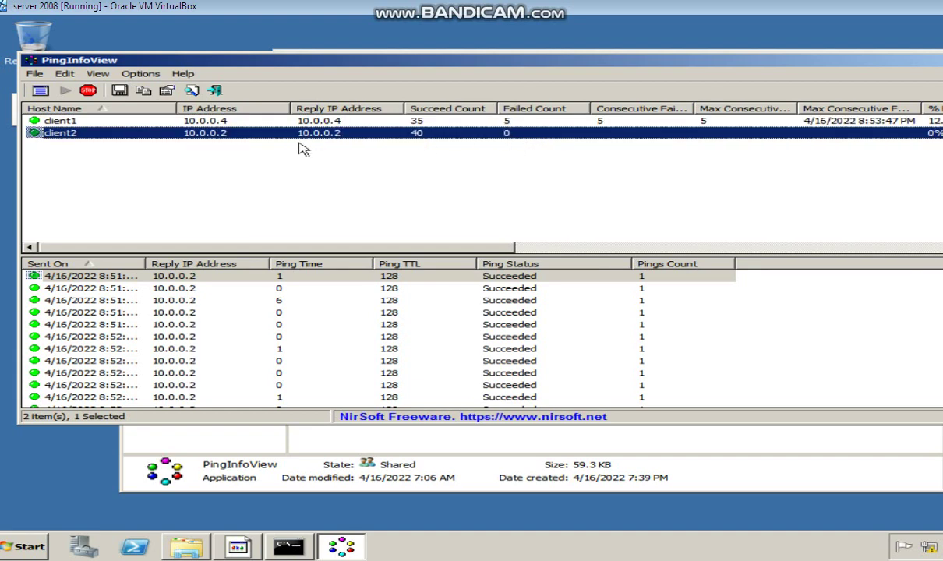
click(243, 153)
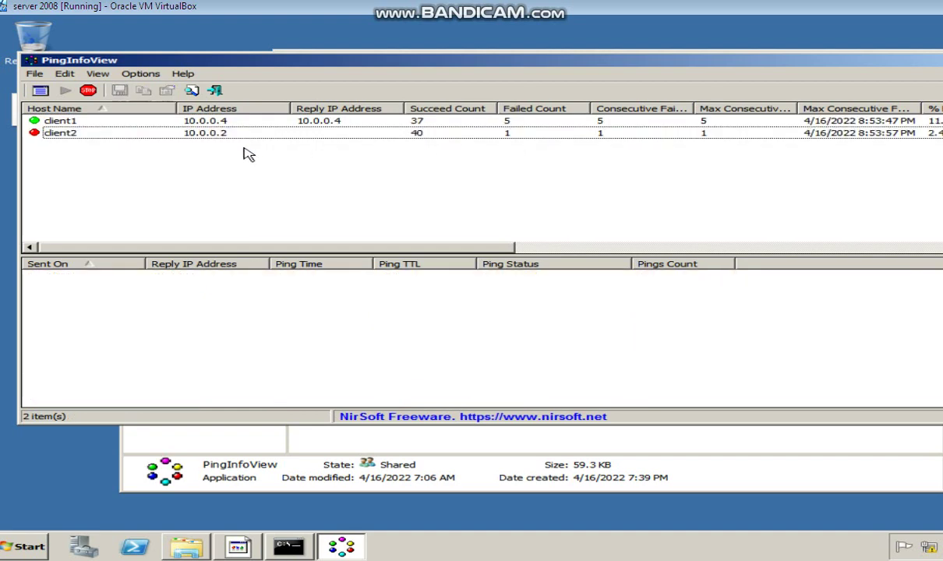
click(240, 134)
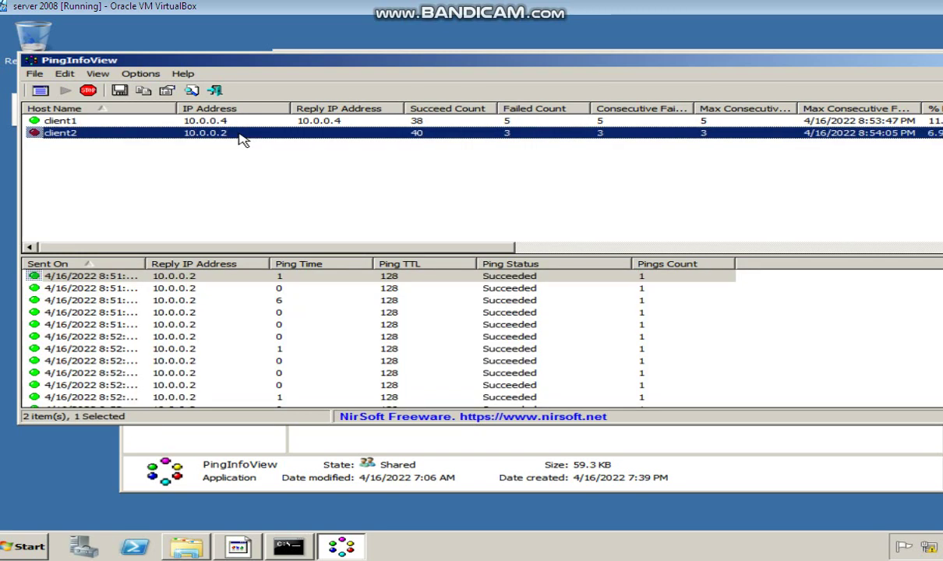
click(251, 122)
click(247, 120)
click(249, 134)
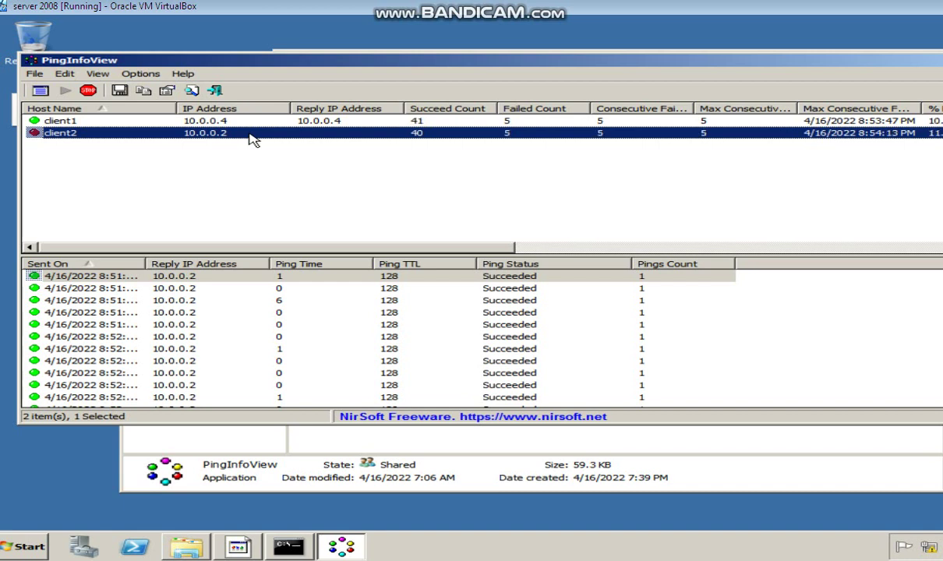
click(249, 123)
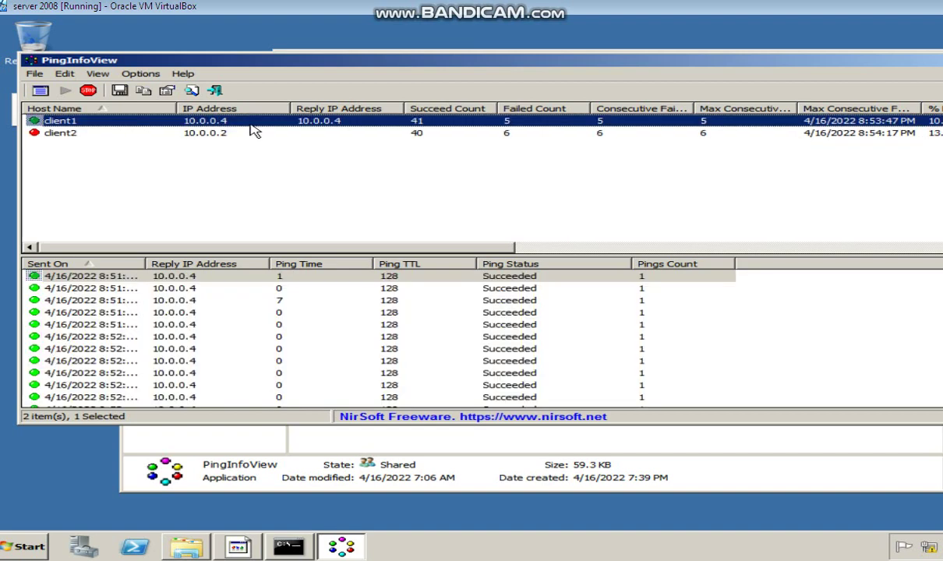
click(248, 134)
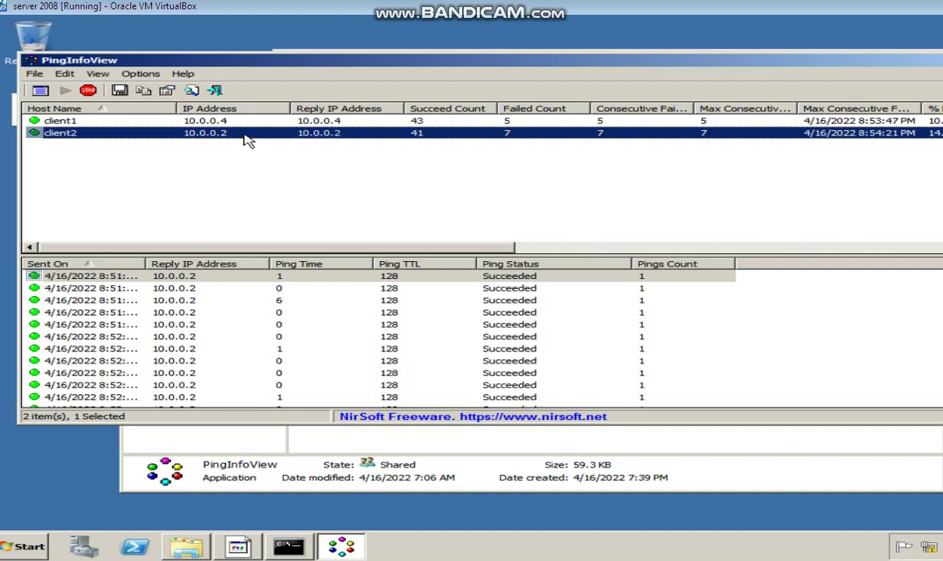
click(244, 121)
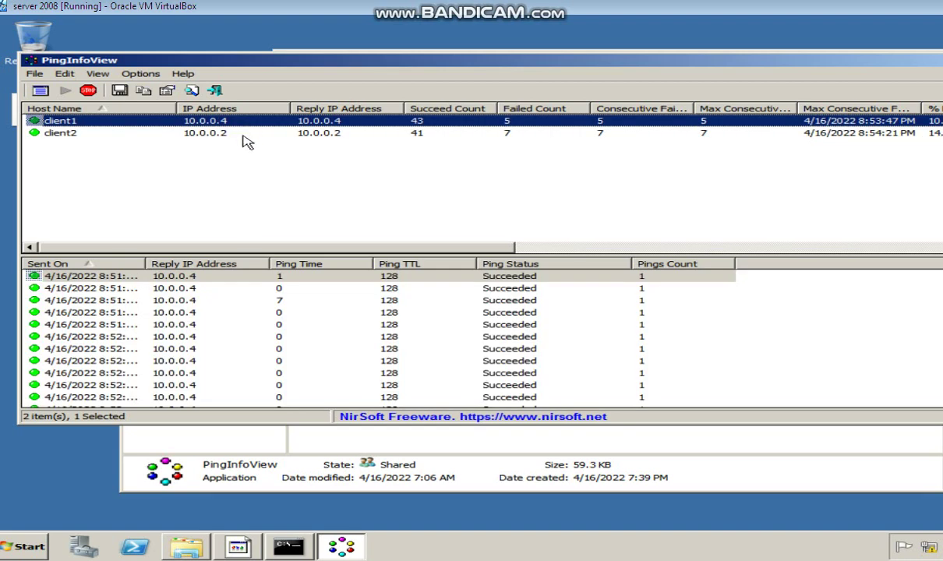
click(244, 134)
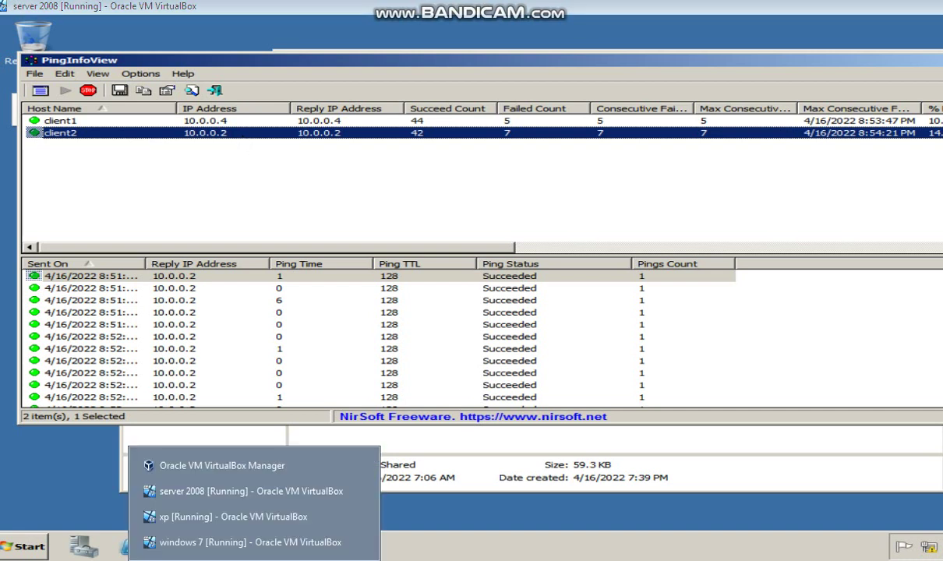
Step: Log on to the Windows 7 client VM with the account password
click(242, 542)
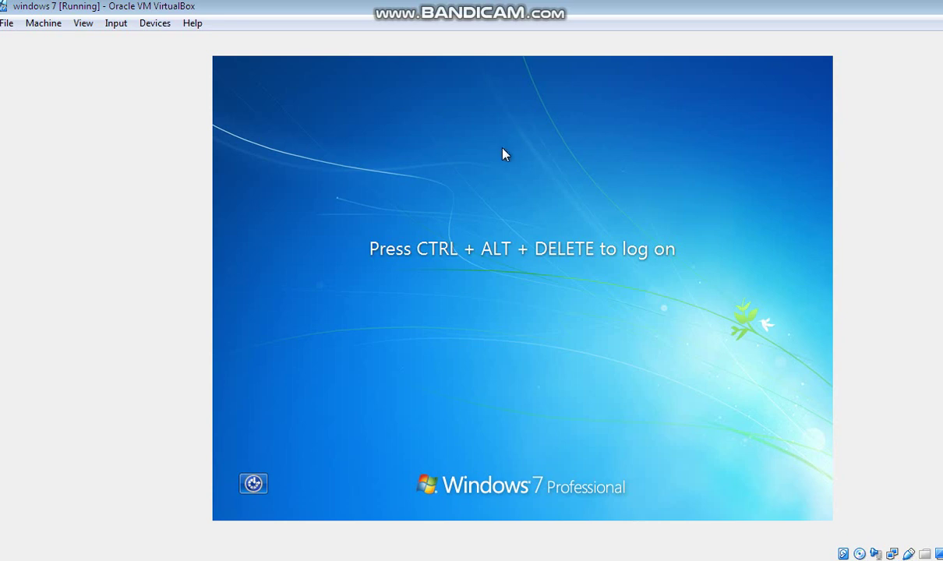
key(ctrl+alt+Delete)
text(****)
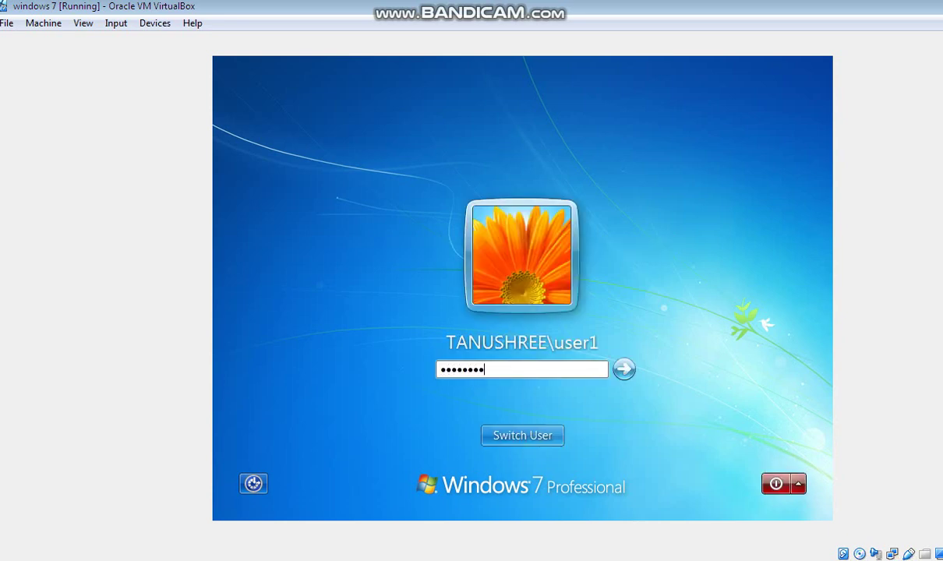
key(Return)
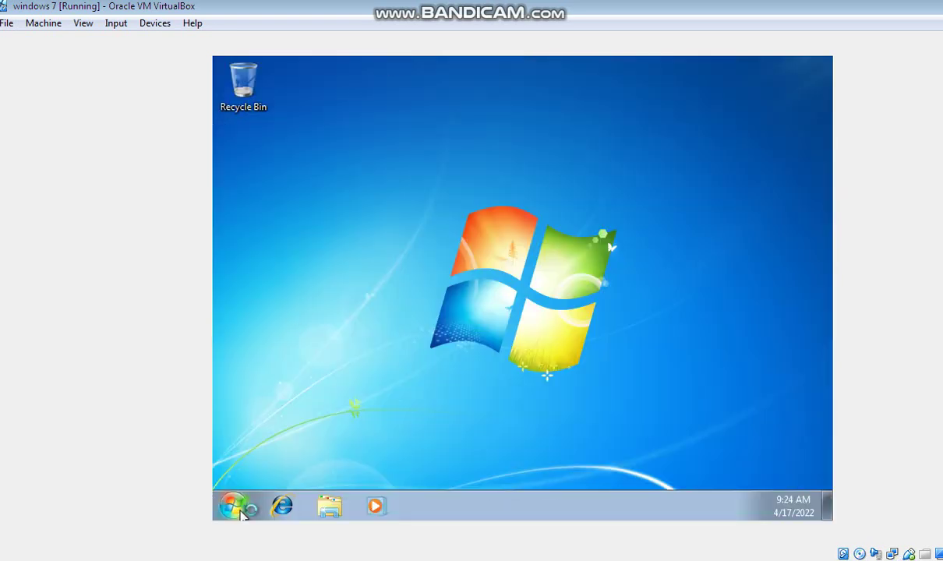
Step: Run hostname in a command prompt to confirm the machine is client2
click(234, 506)
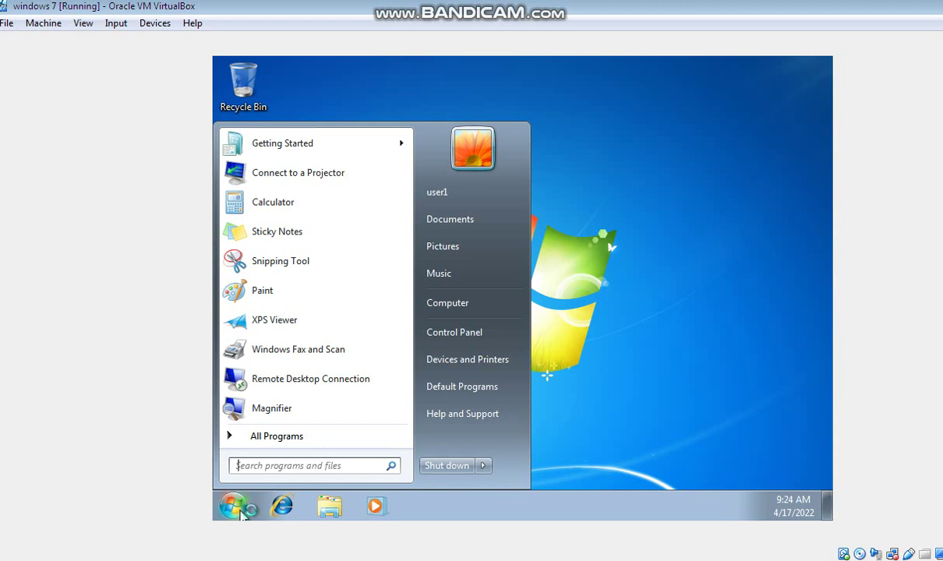
text(cmd)
key(Return)
text(hostname)
key(Return)
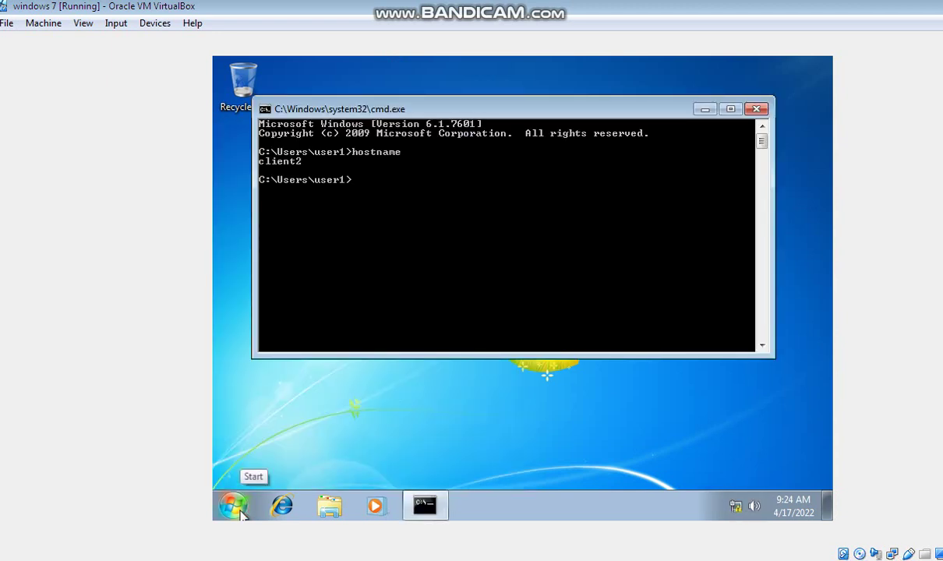
Step: Check Task Manager's Performance tab, showing about 49 seconds of uptime
right_click(545, 511)
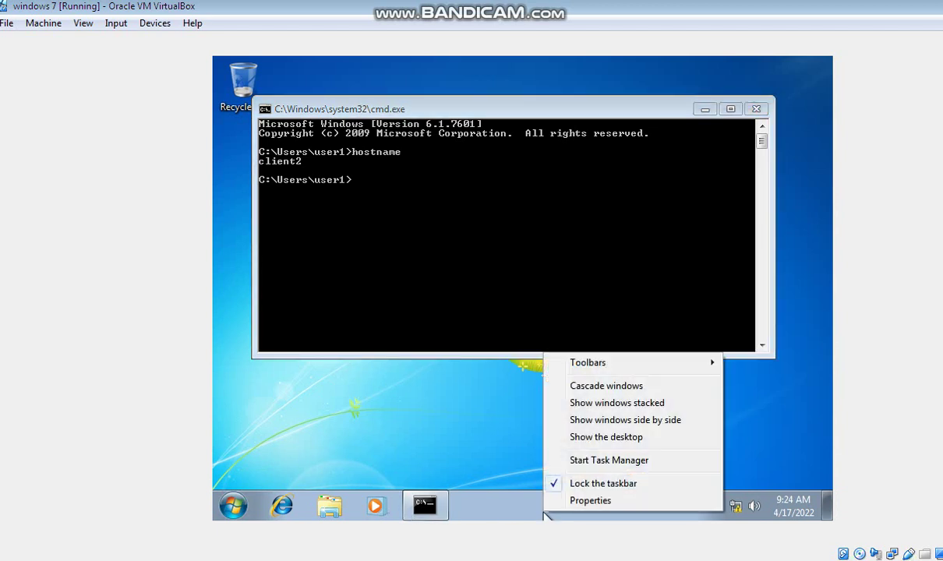
click(598, 461)
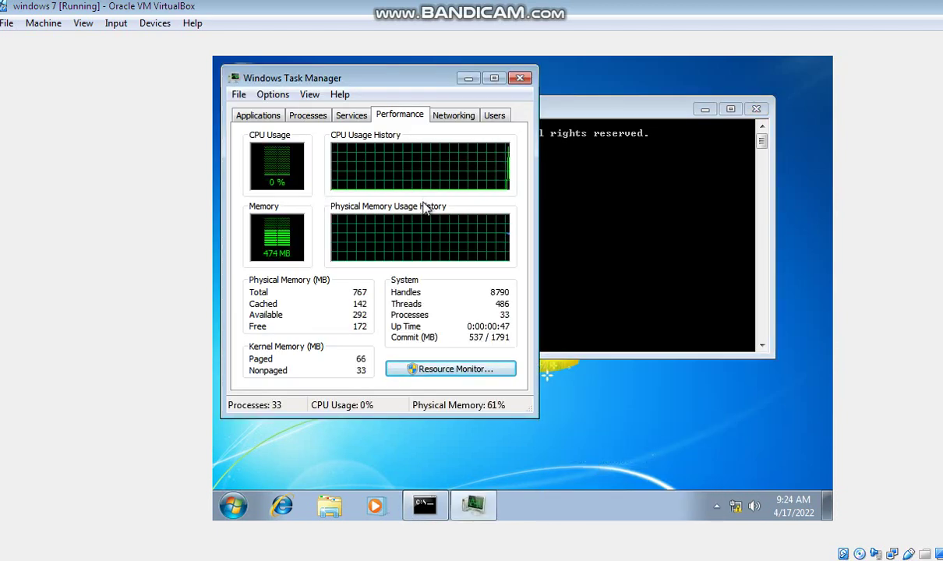
click(383, 118)
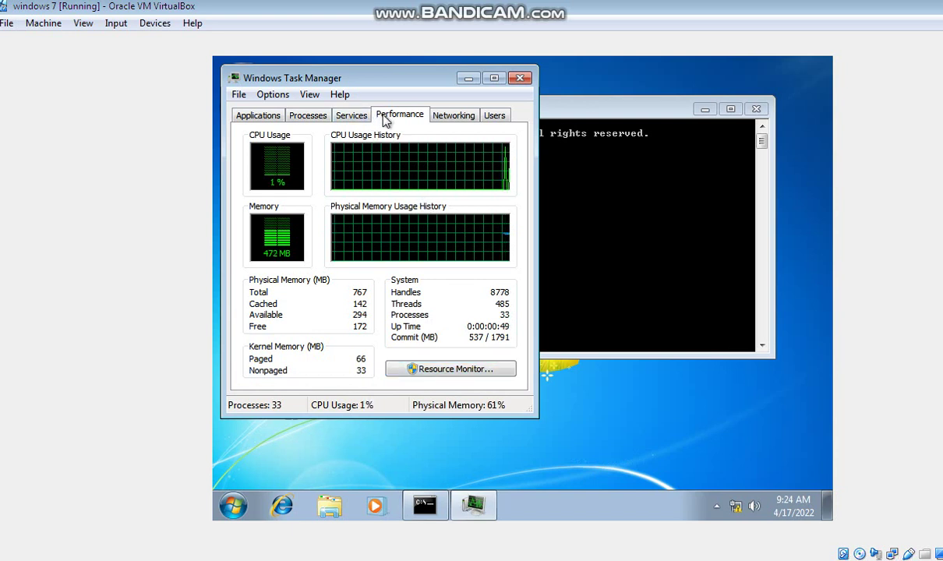